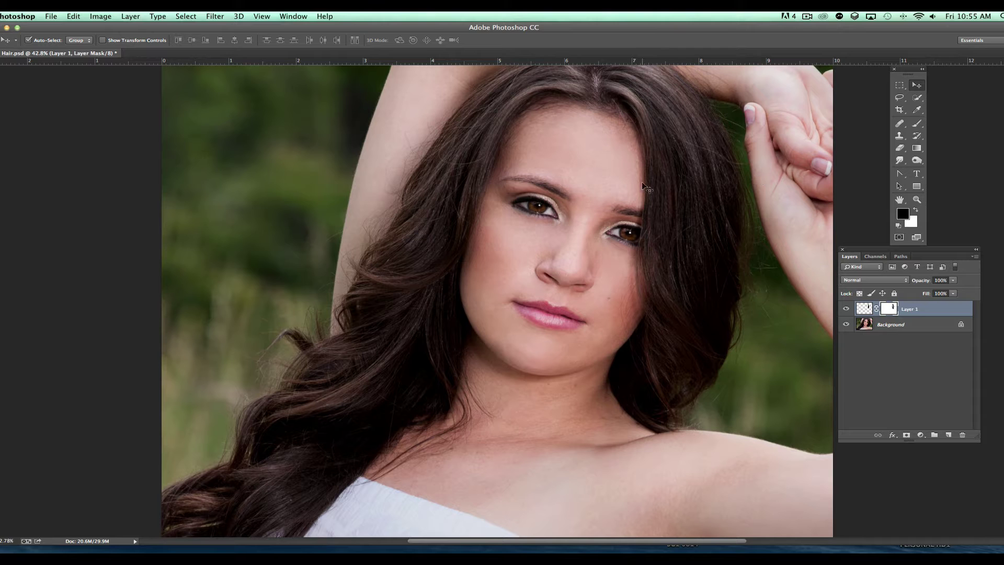
Compare the portrait with Layer 1 hidden and shown, and delete that masked layer so only the Background remains.
{"action": "left_click", "coordinate": [847, 309]}
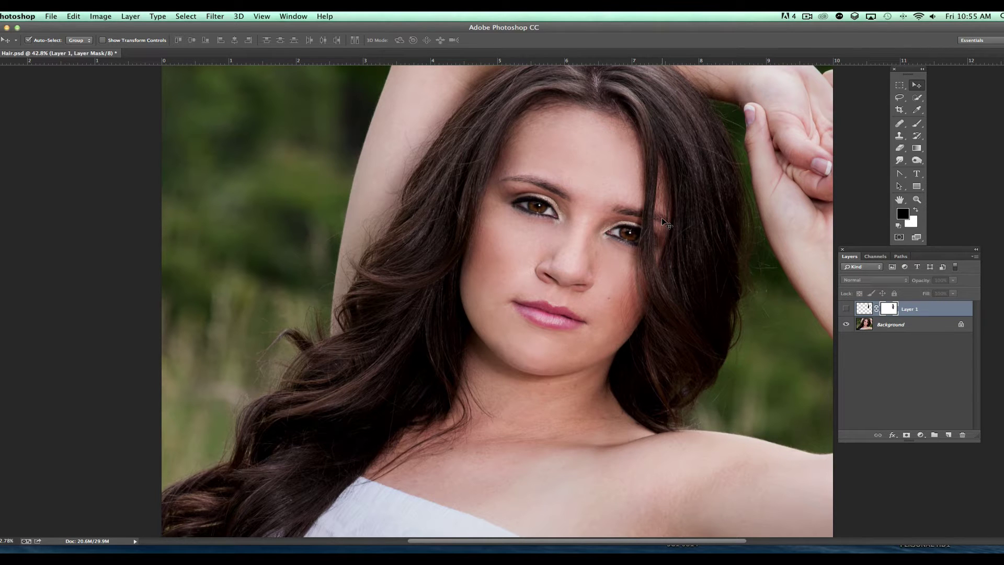
{"action": "left_click", "coordinate": [846, 309]}
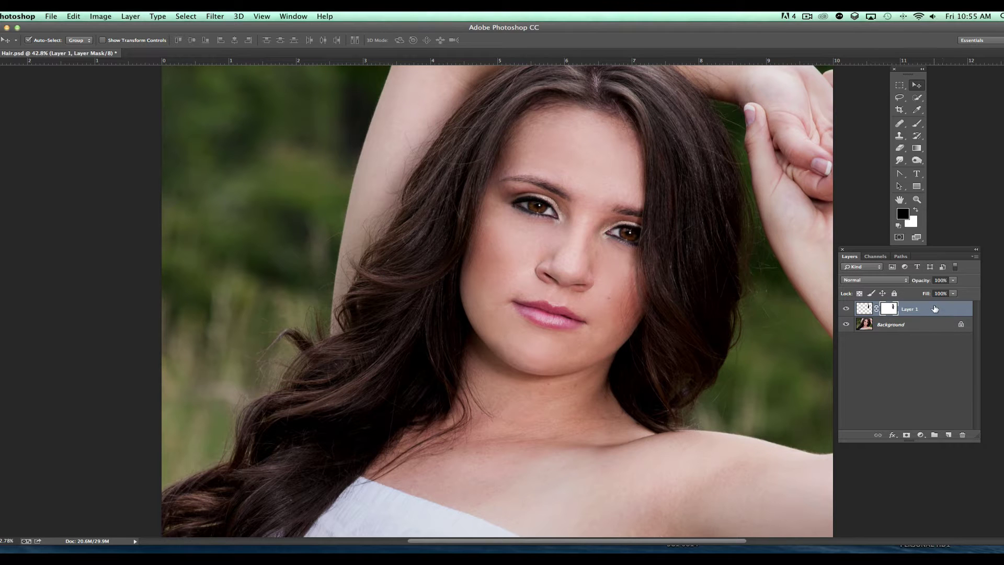
{"action": "left_click_drag", "start_coordinate": [936, 309], "coordinate": [962, 435]}
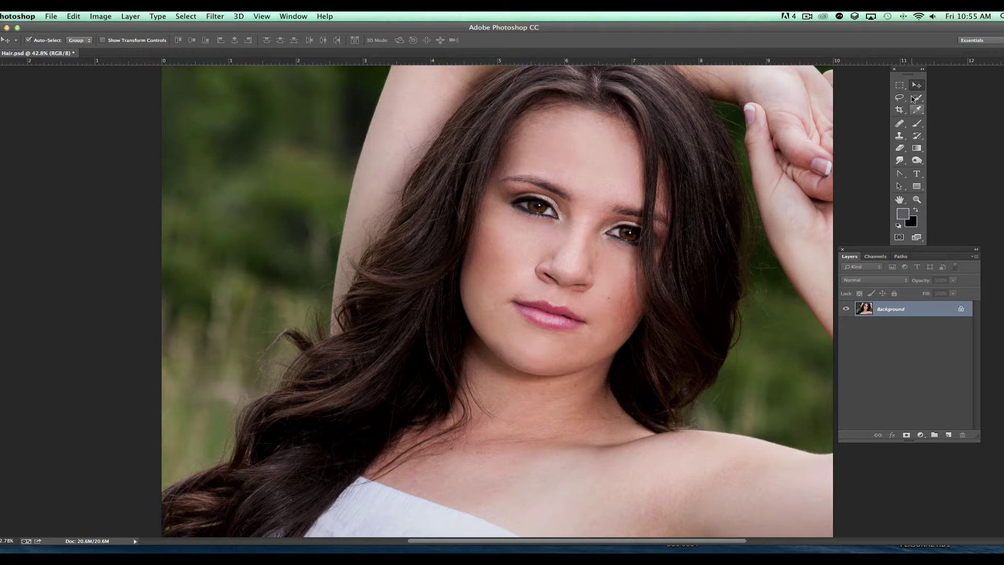
Lasso a long strip of hair beside the gap near the eye and copy it onto its own layer.
{"action": "left_click", "coordinate": [899, 99]}
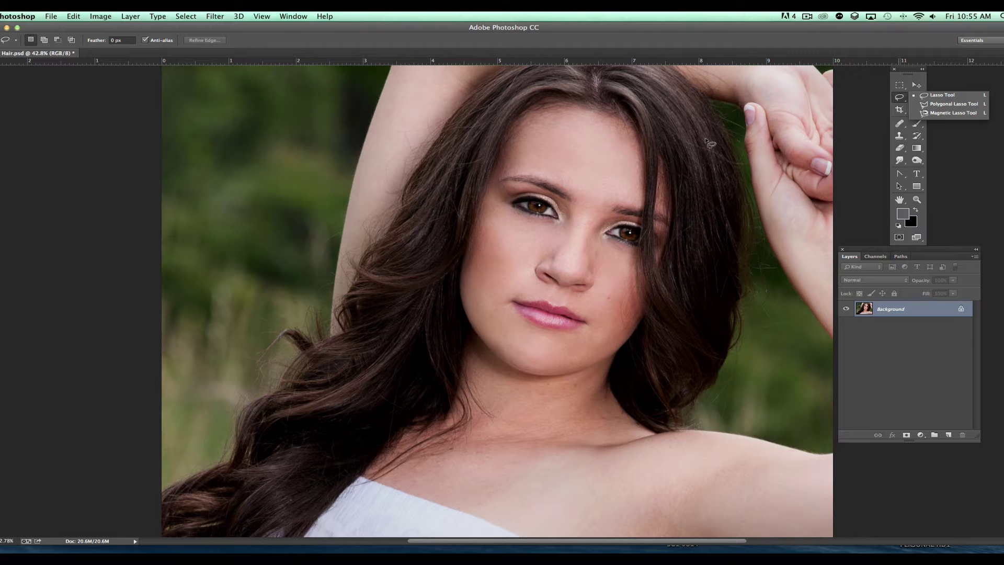
{"action": "mouse_move", "coordinate": [686, 128]}
{"action": "left_mouse_down"}
{"action": "mouse_move", "coordinate": [667, 144]}
{"action": "mouse_move", "coordinate": [676, 206]}
{"action": "mouse_move", "coordinate": [659, 306]}
{"action": "mouse_move", "coordinate": [691, 317]}
{"action": "mouse_move", "coordinate": [714, 269]}
{"action": "mouse_move", "coordinate": [715, 169]}
{"action": "mouse_move", "coordinate": [693, 128]}
{"action": "mouse_move", "coordinate": [678, 127]}
{"action": "left_mouse_up"}
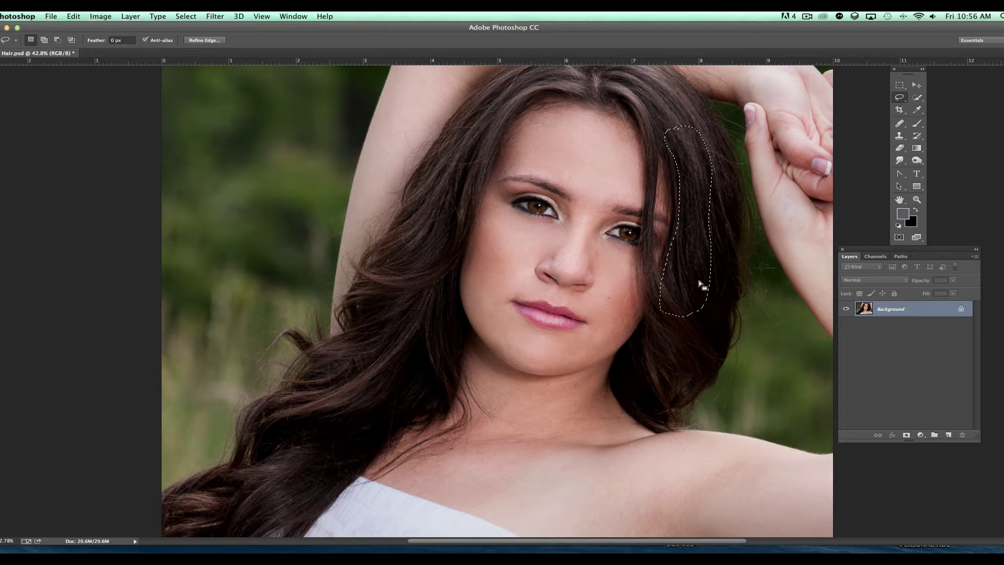
{"action": "key", "text": "super+j"}
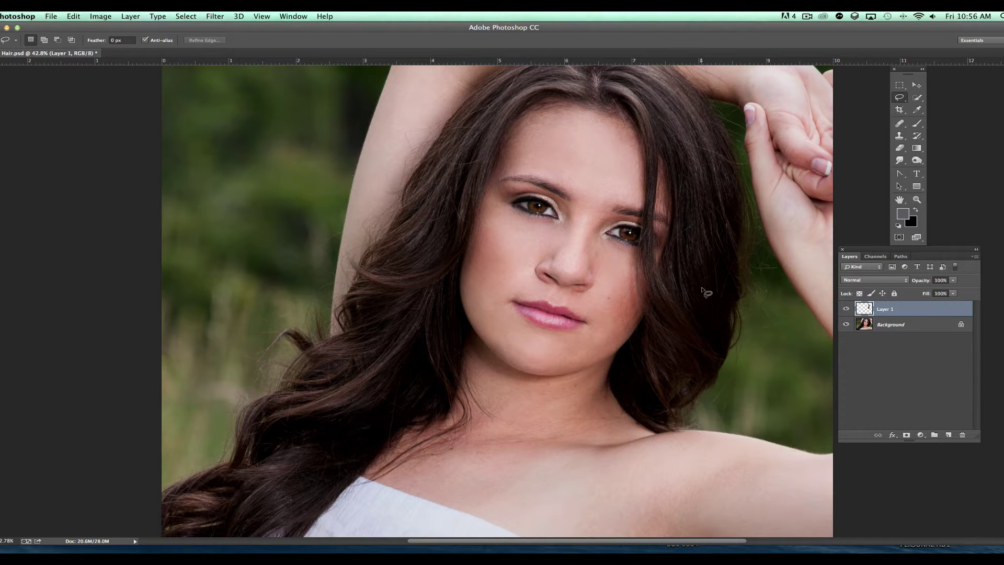
{"action": "left_click", "coordinate": [846, 325]}
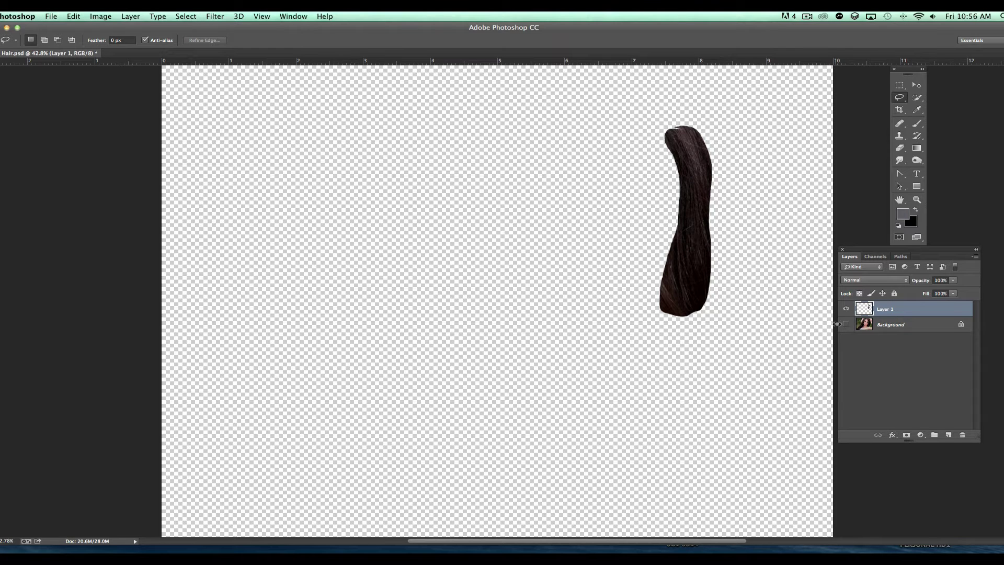
{"action": "left_click", "coordinate": [847, 324]}
Move the copied hair strip over the gap beside the face and reshape it with Puppet Warp to follow the surrounding hair.
{"action": "left_click", "coordinate": [917, 84]}
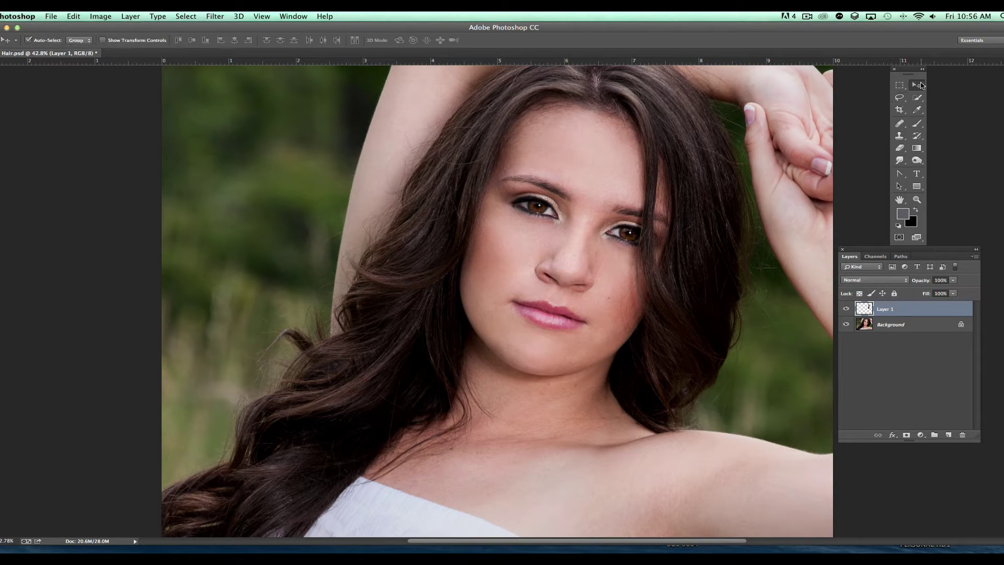
{"action": "left_click_drag", "start_coordinate": [688, 188], "coordinate": [664, 184]}
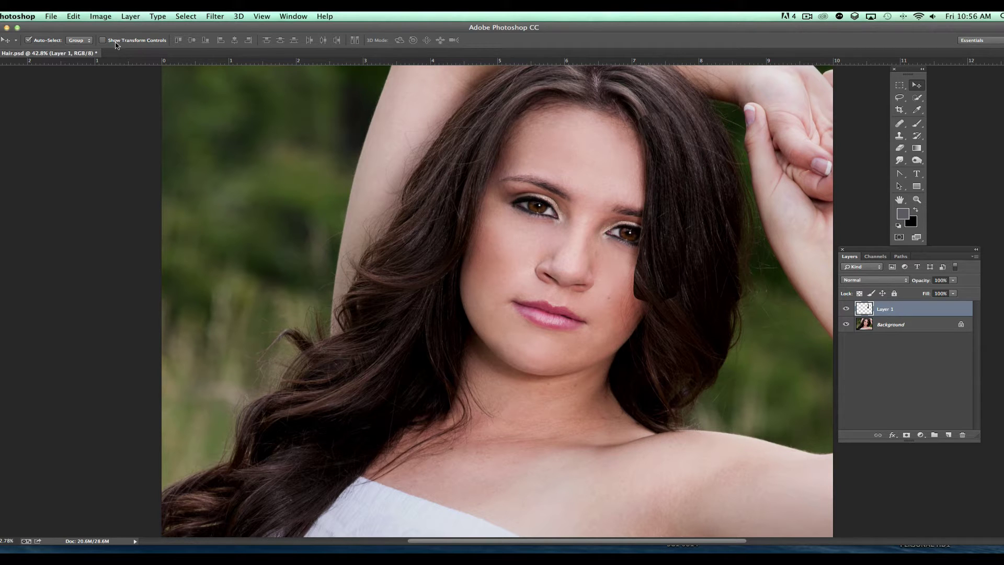
{"action": "left_click", "coordinate": [74, 16]}
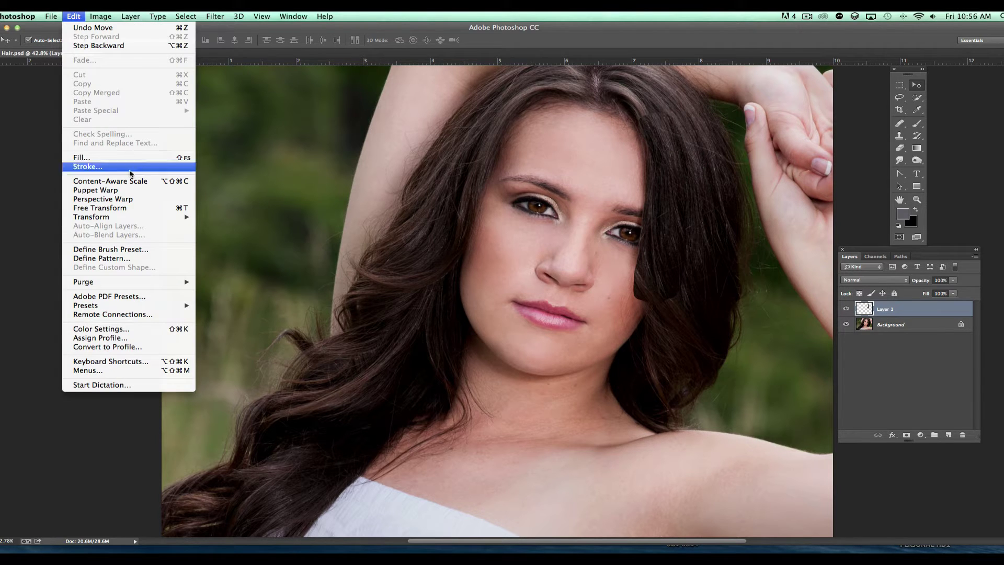
{"action": "left_click", "coordinate": [96, 190]}
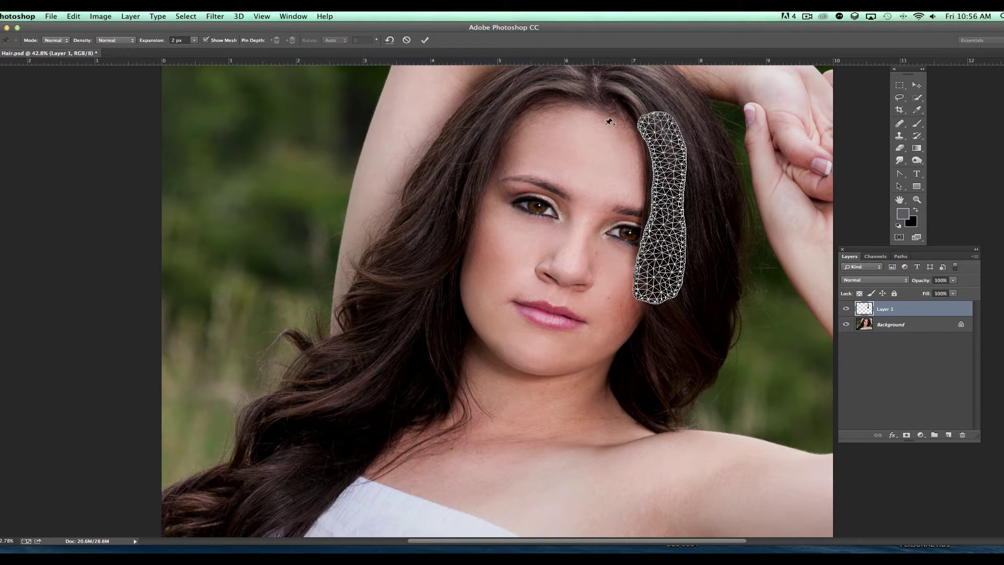
{"action": "left_click_drag", "start_coordinate": [657, 126], "coordinate": [659, 142]}
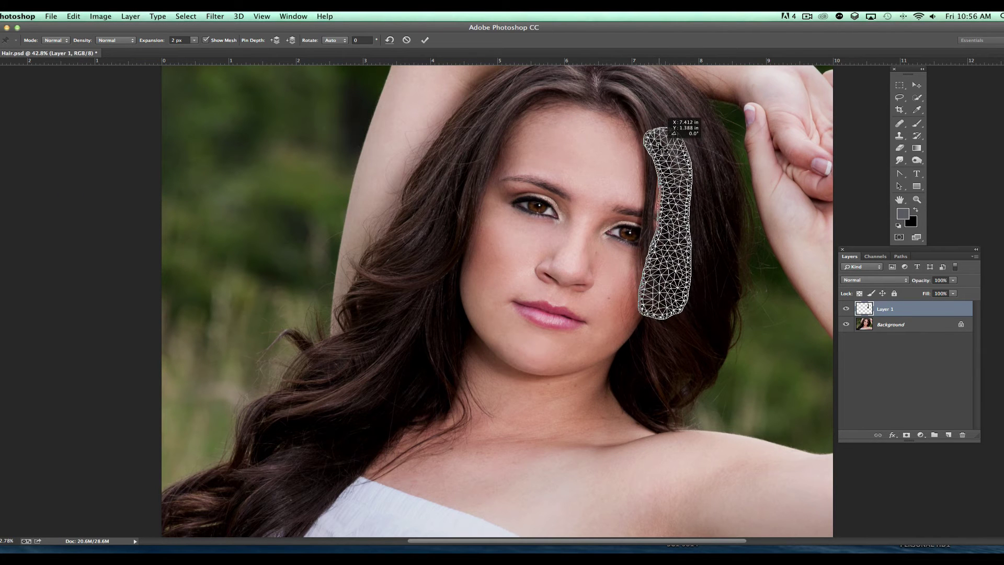
{"action": "left_click", "coordinate": [678, 155]}
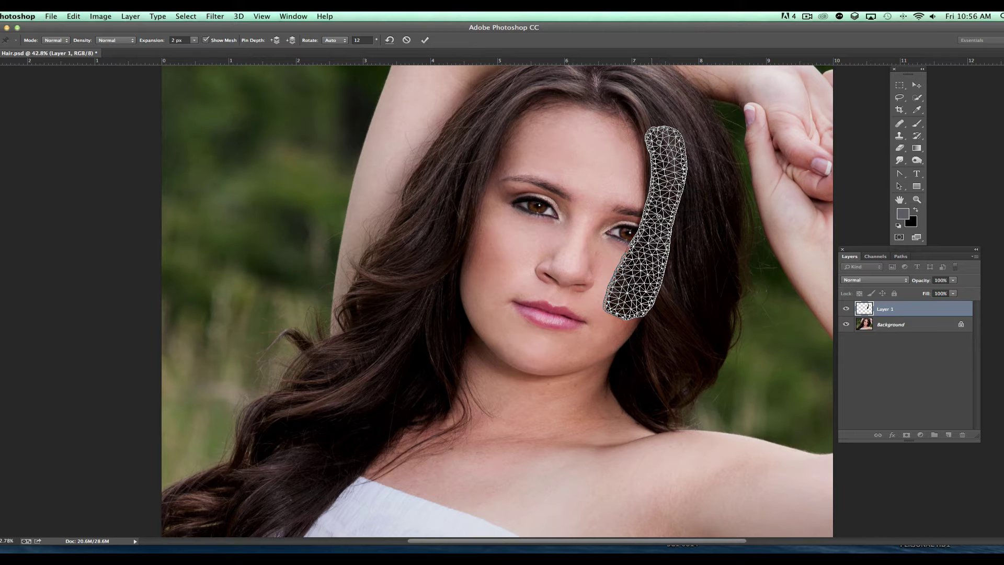
{"action": "mouse_move", "coordinate": [679, 209]}
{"action": "left_mouse_down"}
{"action": "mouse_move", "coordinate": [679, 226]}
{"action": "mouse_move", "coordinate": [655, 254]}
{"action": "mouse_move", "coordinate": [666, 253]}
{"action": "mouse_move", "coordinate": [669, 286]}
{"action": "mouse_move", "coordinate": [696, 234]}
{"action": "mouse_move", "coordinate": [675, 225]}
{"action": "mouse_move", "coordinate": [690, 197]}
{"action": "left_mouse_up"}
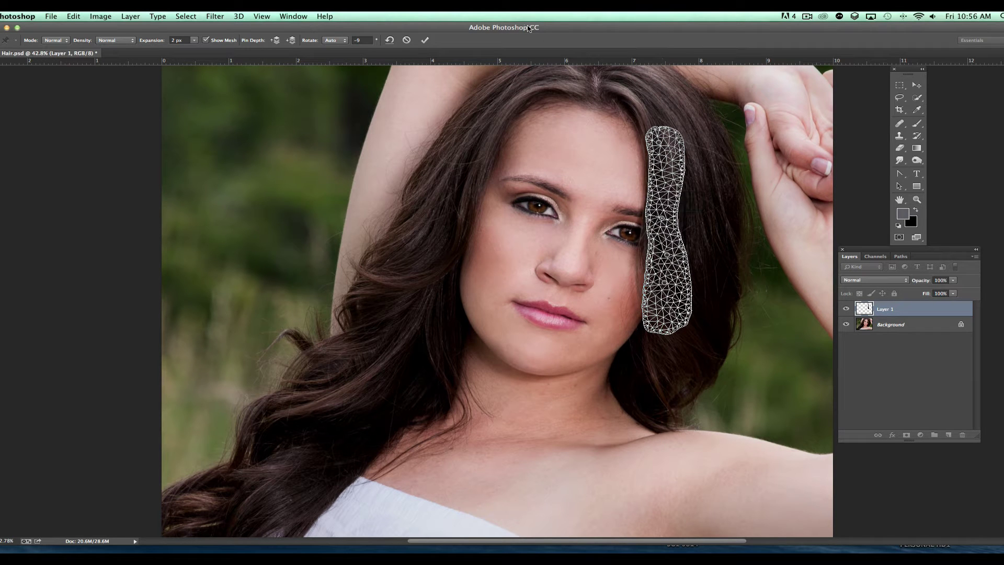
{"action": "left_click", "coordinate": [423, 42]}
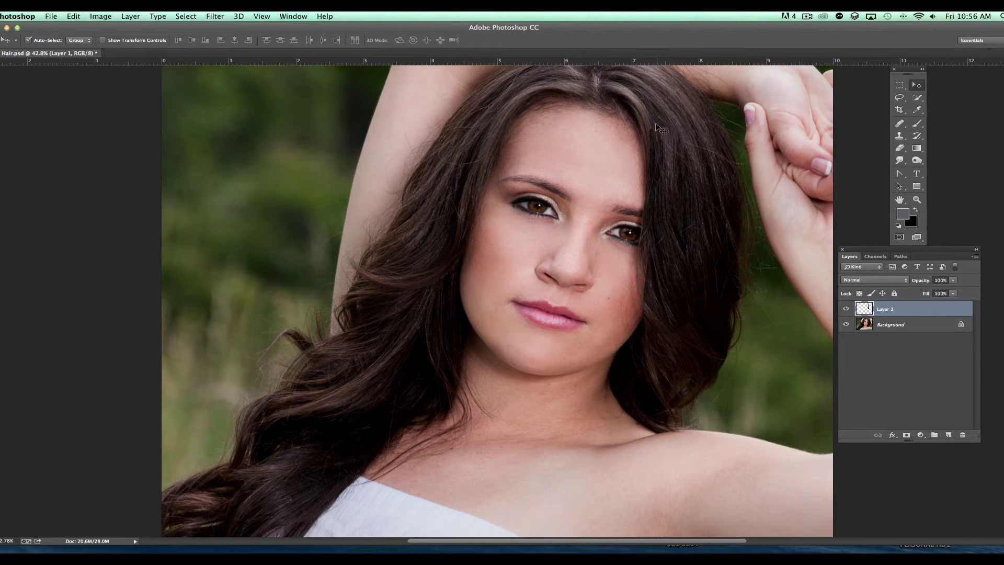
Add a layer mask to Layer 1 and paint black over the hair patch's upper edge, raising the brush opacity to 100%.
{"action": "scroll", "coordinate": [682, 125], "scroll_direction": "up", "scroll_amount": 5}
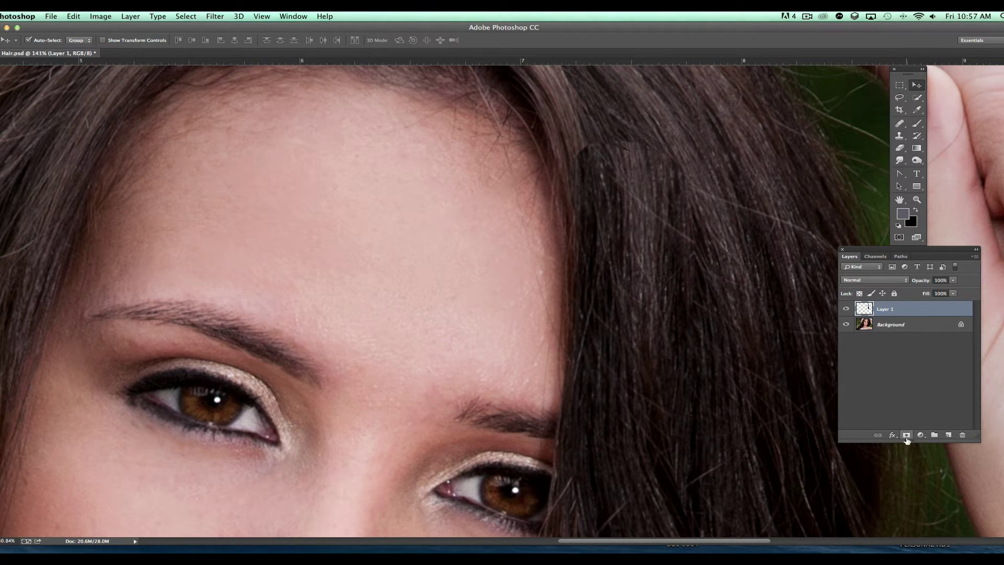
{"action": "left_click", "coordinate": [907, 436]}
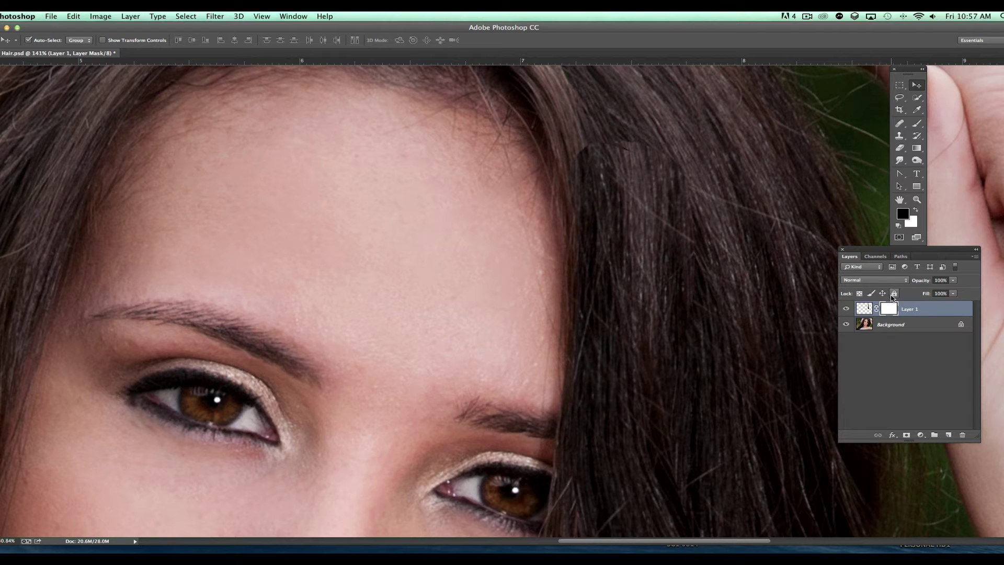
{"action": "key", "text": "b"}
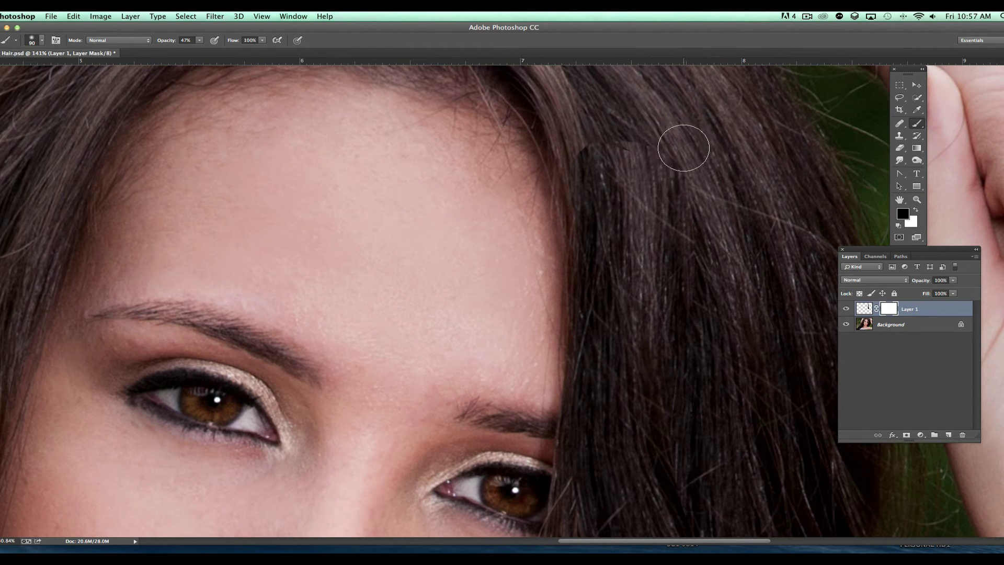
{"action": "mouse_move", "coordinate": [634, 143]}
{"action": "left_mouse_down"}
{"action": "mouse_move", "coordinate": [645, 139]}
{"action": "mouse_move", "coordinate": [601, 141]}
{"action": "left_mouse_up"}
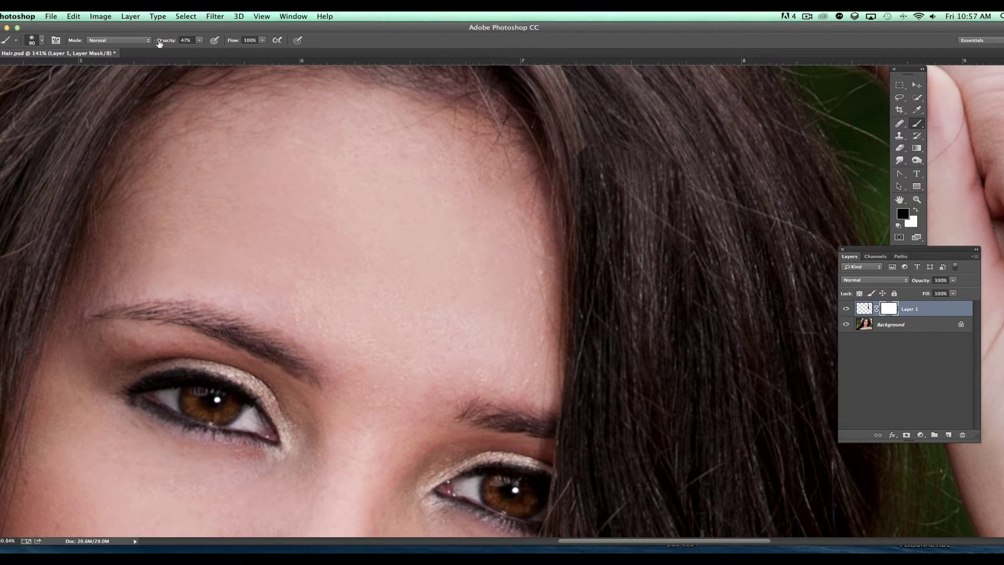
{"action": "left_click_drag", "start_coordinate": [164, 42], "coordinate": [219, 46]}
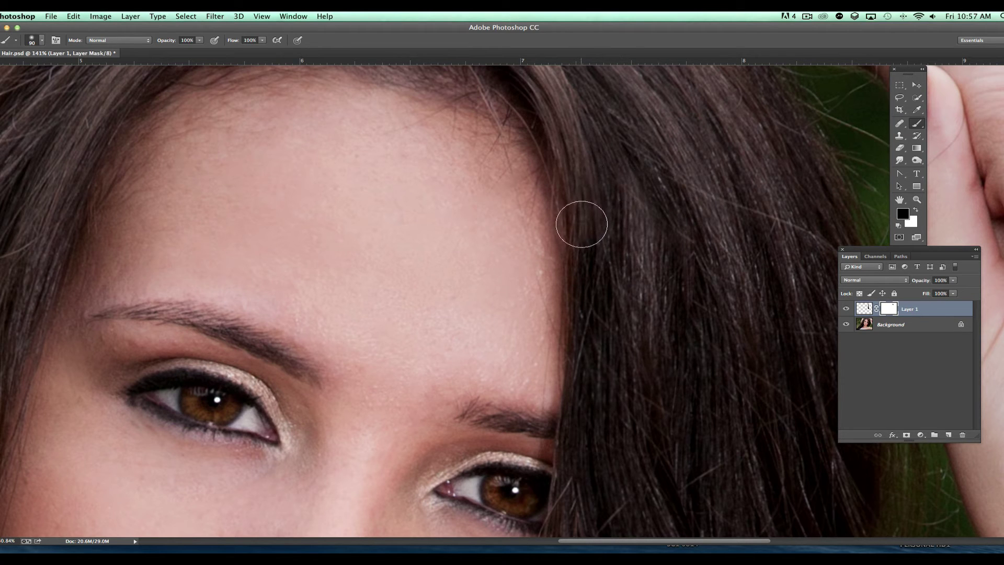
{"action": "scroll", "coordinate": [586, 215], "scroll_direction": "down", "scroll_amount": 3}
{"action": "scroll", "coordinate": [583, 264], "scroll_direction": "down", "scroll_amount": 3}
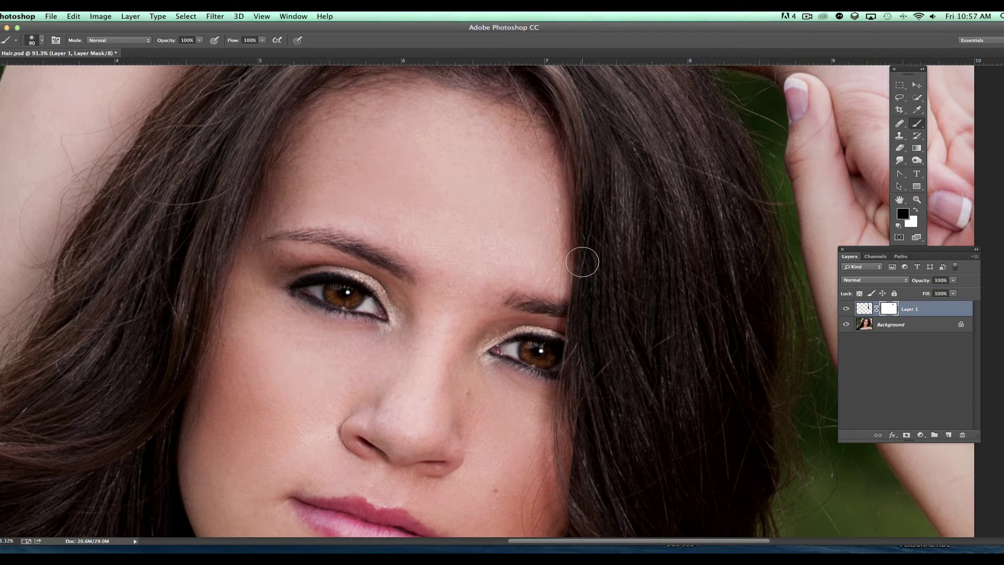
Check Layer 1 against the original, and paint black on its mask down the patch to reveal the original strands.
{"action": "left_click", "coordinate": [846, 310]}
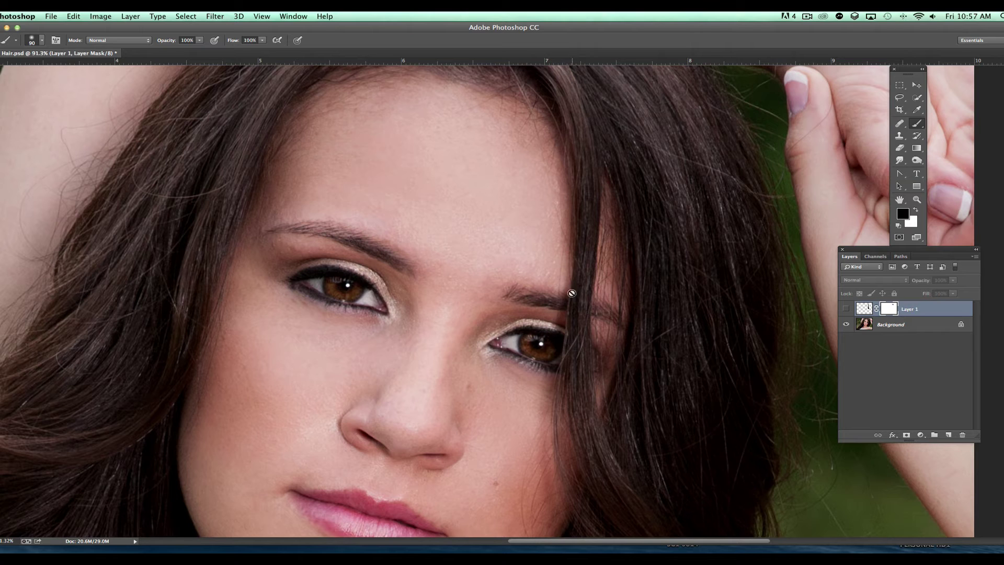
{"action": "left_click", "coordinate": [846, 309]}
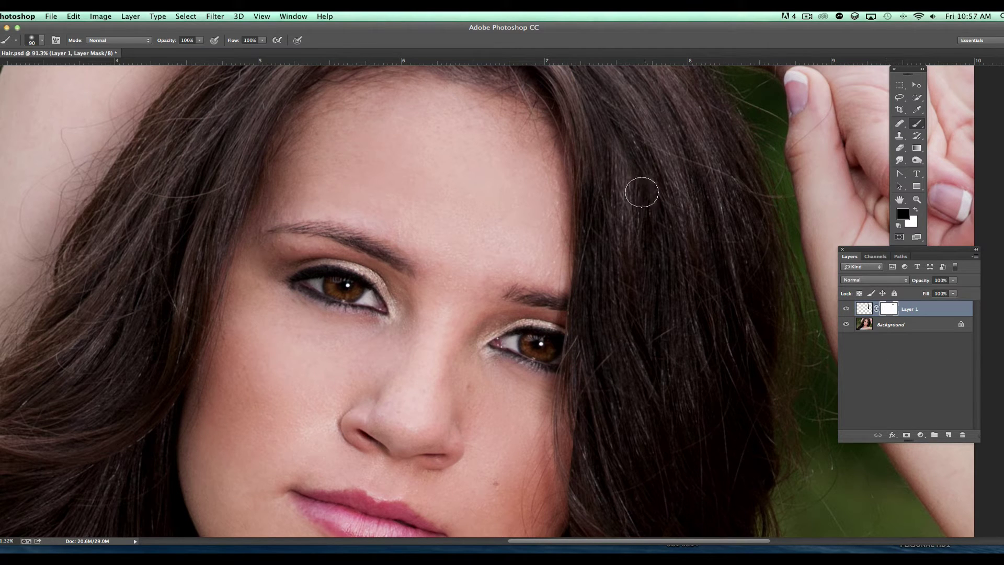
{"action": "mouse_move", "coordinate": [584, 209]}
{"action": "left_mouse_down"}
{"action": "mouse_move", "coordinate": [576, 370]}
{"action": "mouse_move", "coordinate": [586, 435]}
{"action": "mouse_move", "coordinate": [610, 484]}
{"action": "mouse_move", "coordinate": [648, 522]}
{"action": "left_mouse_up"}
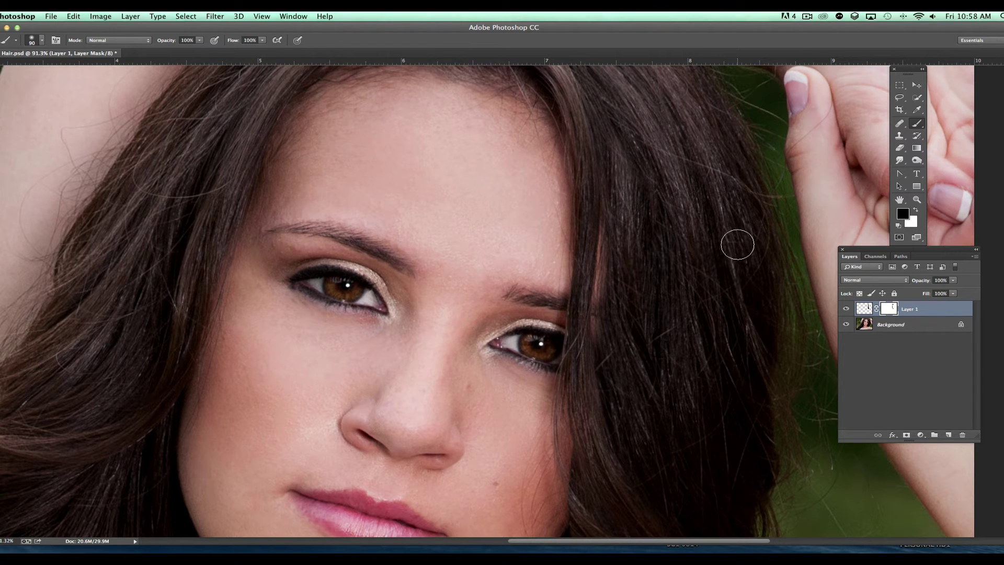
Paint white on the mask at 47% brush opacity to bring back the patch over the exposed skin between the strands.
{"action": "key", "text": "x"}
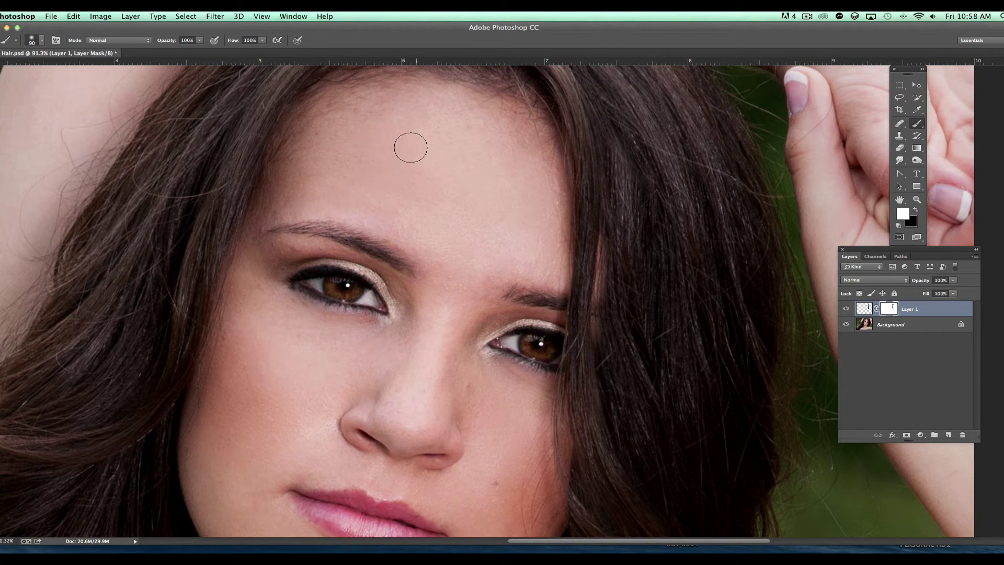
{"action": "left_click_drag", "start_coordinate": [176, 43], "coordinate": [162, 45]}
{"action": "key", "text": "Return"}
{"action": "left_click_drag", "start_coordinate": [167, 42], "coordinate": [166, 42]}
{"action": "key", "text": "Return"}
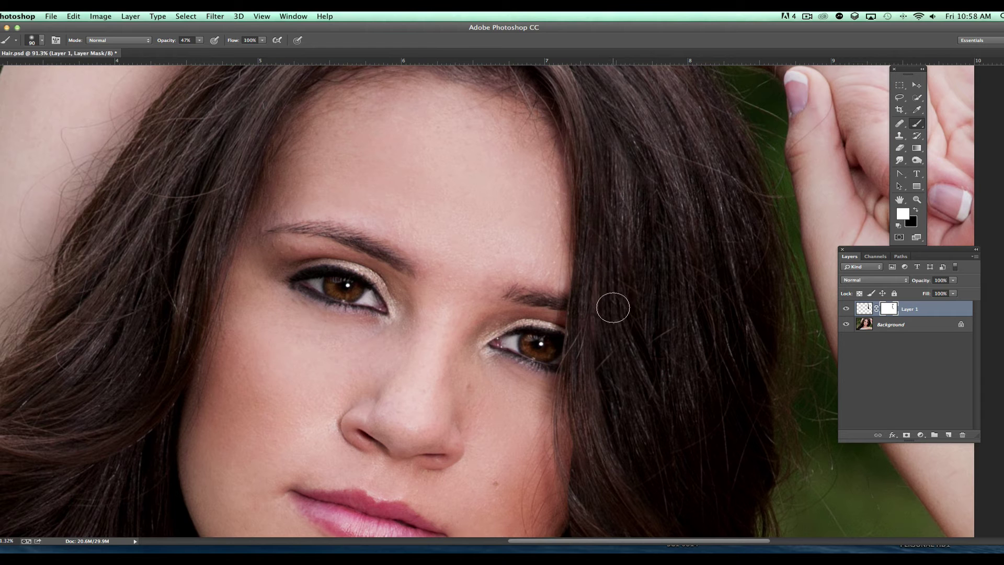
Examine the patched hair at different magnifications and compare it with Layer 1 hidden and shown.
{"action": "scroll", "coordinate": [650, 330], "scroll_direction": "down", "scroll_amount": 2}
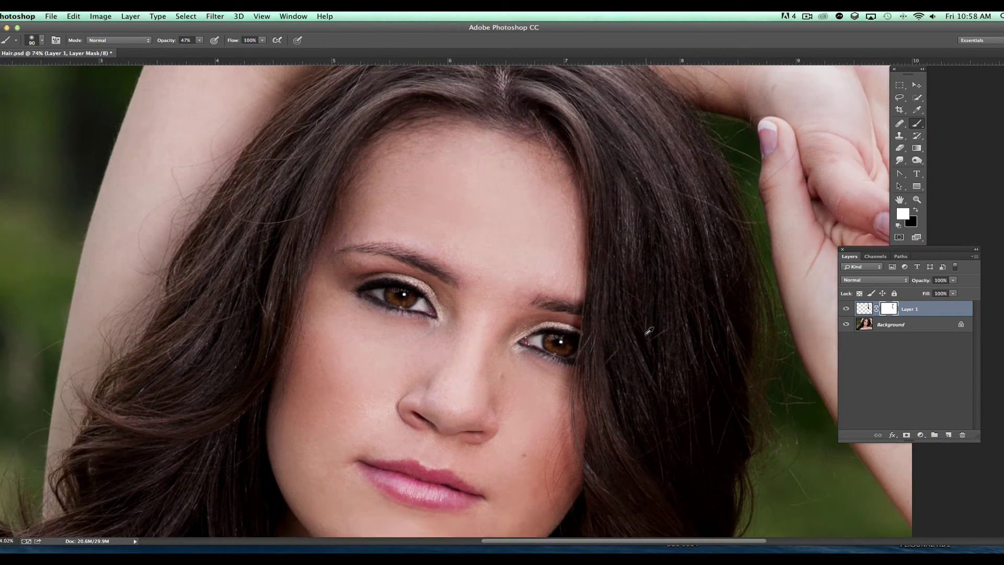
{"action": "scroll", "coordinate": [649, 331], "scroll_direction": "up", "scroll_amount": 2}
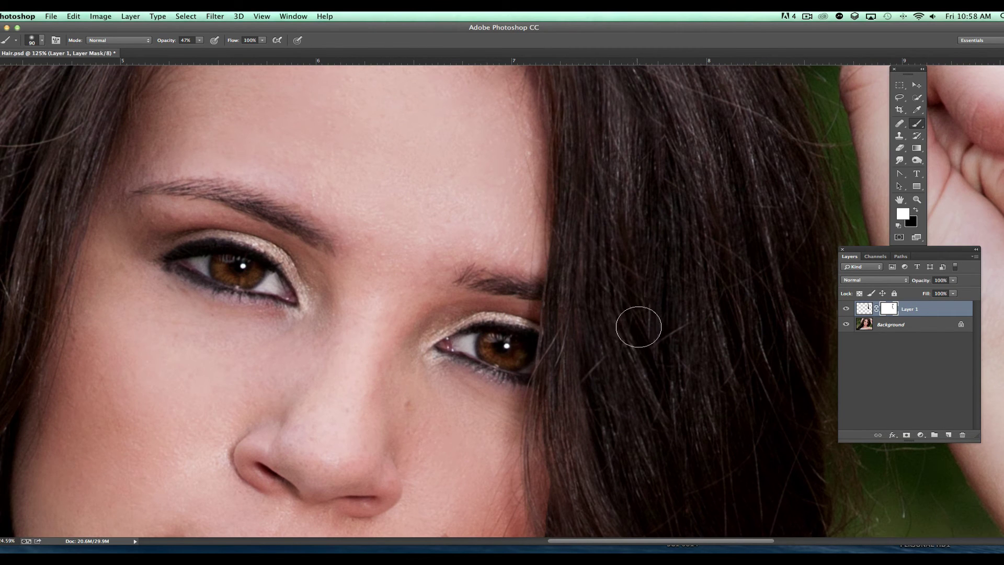
{"action": "scroll", "coordinate": [639, 327], "scroll_direction": "down", "scroll_amount": 3}
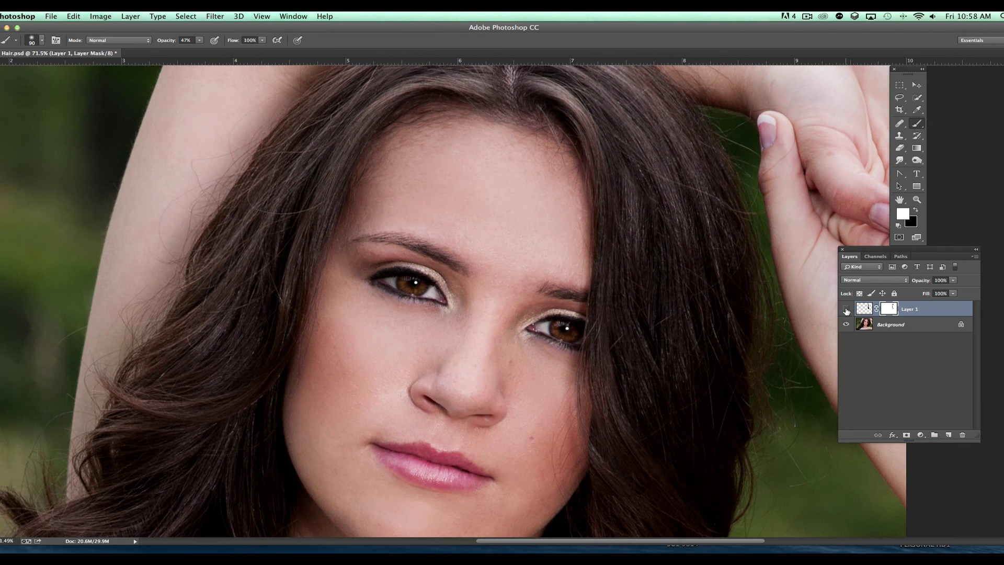
{"action": "left_click", "coordinate": [846, 310]}
{"action": "scroll", "coordinate": [688, 317], "scroll_direction": "down", "scroll_amount": 3}
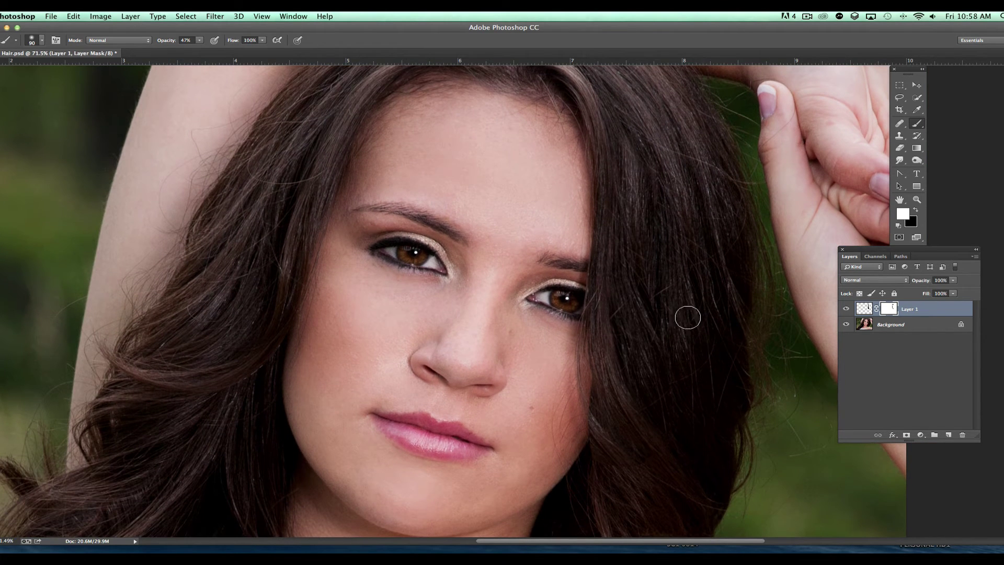
{"action": "left_click", "coordinate": [847, 310]}
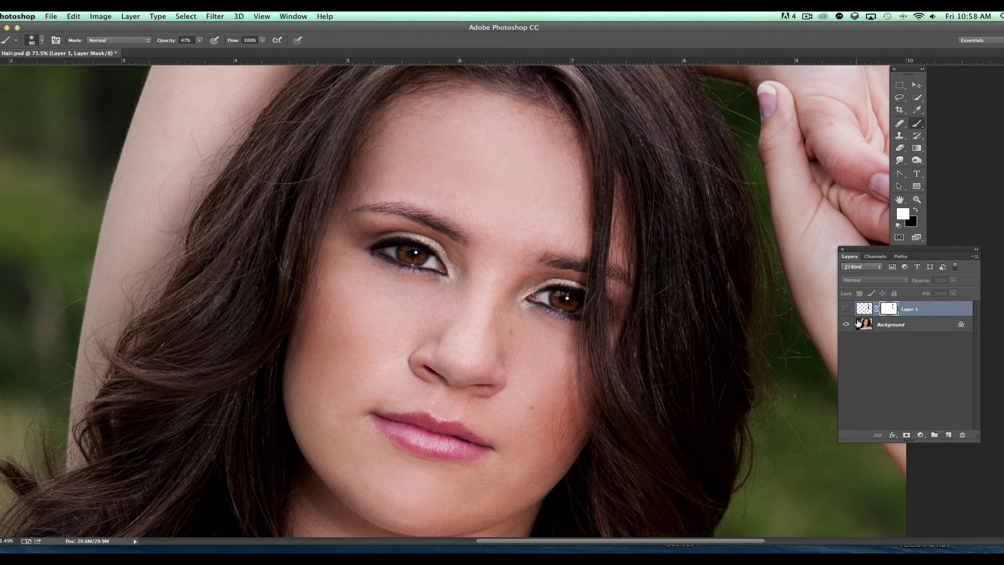
{"action": "left_click", "coordinate": [847, 309]}
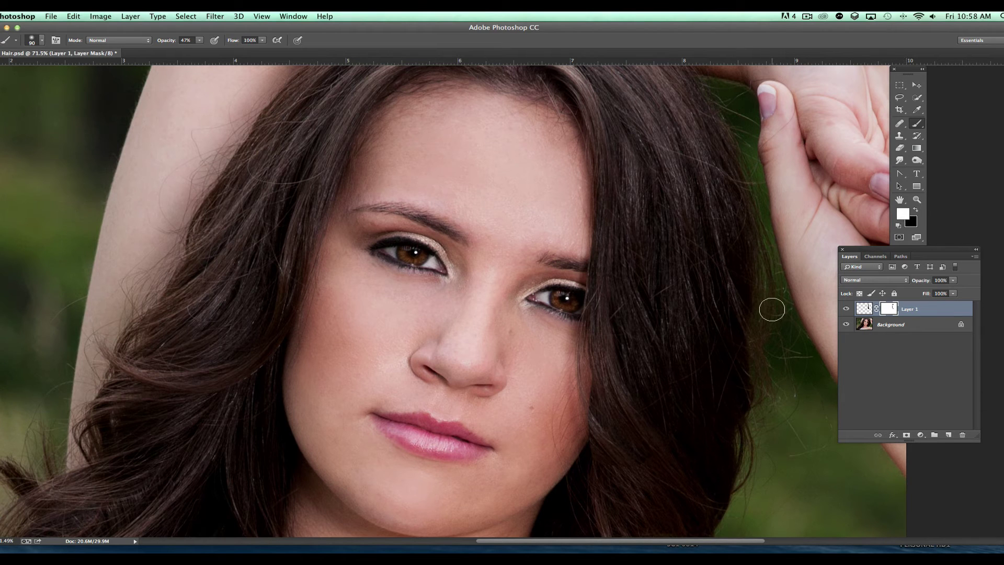
Paint black on the mask with a 157 px brush at 100% opacity to blend the patch's outer edge into the hair.
{"action": "key", "text": "x"}
{"action": "left_click_drag", "start_coordinate": [167, 42], "coordinate": [210, 44]}
{"action": "right_click", "coordinate": [663, 384]}
{"action": "left_click", "coordinate": [757, 239]}
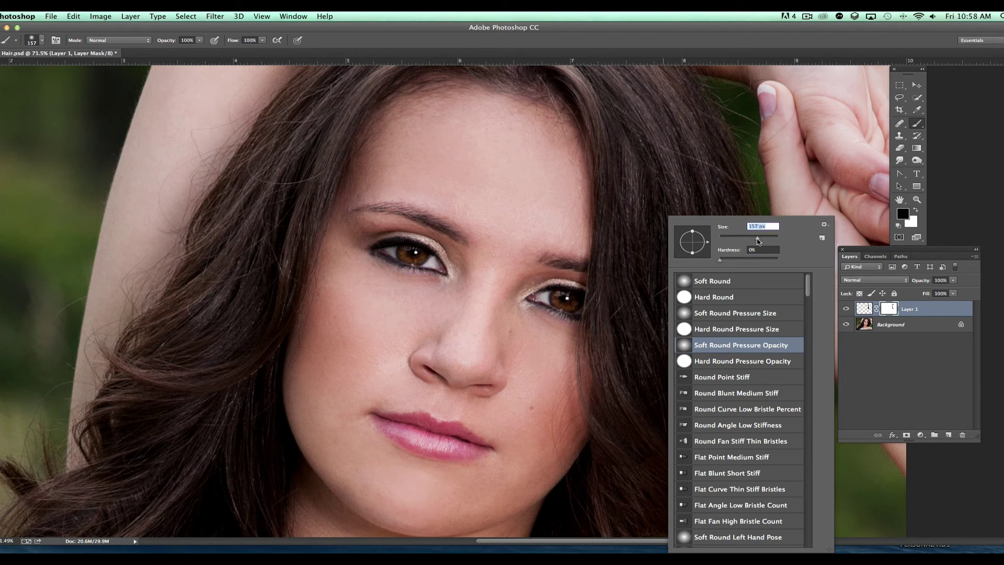
{"action": "left_click", "coordinate": [601, 416]}
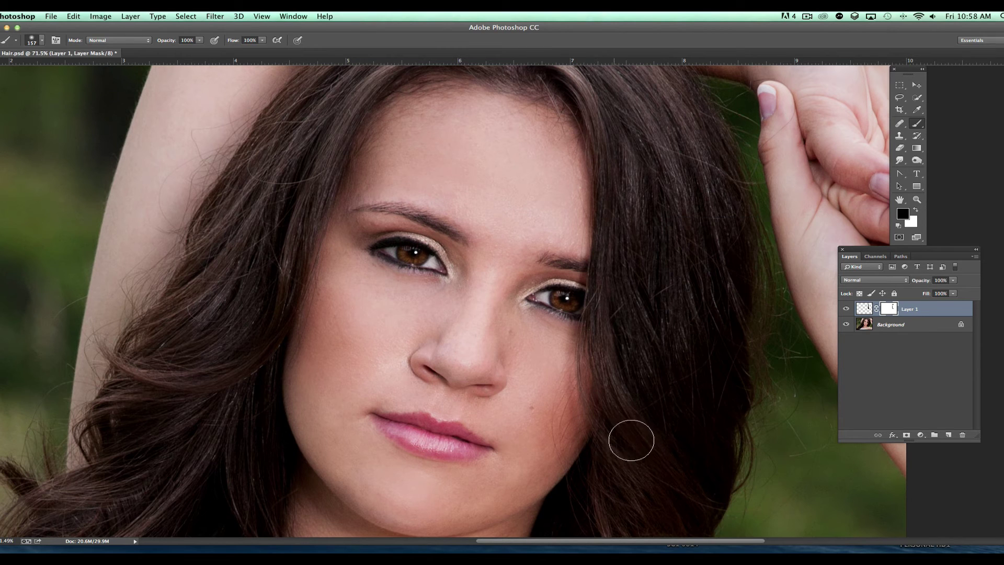
{"action": "mouse_move", "coordinate": [689, 348]}
{"action": "left_mouse_down"}
{"action": "mouse_move", "coordinate": [672, 294]}
{"action": "mouse_move", "coordinate": [656, 131]}
{"action": "left_mouse_up"}
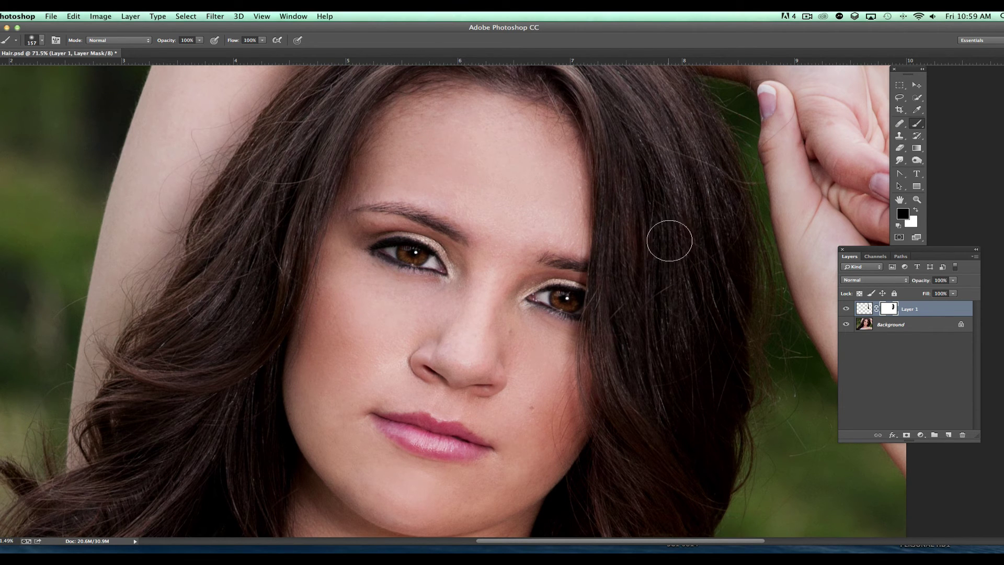
Hide and show Layer 1 repeatedly to compare the blended hair patch with the original gap.
{"action": "left_click", "coordinate": [846, 308]}
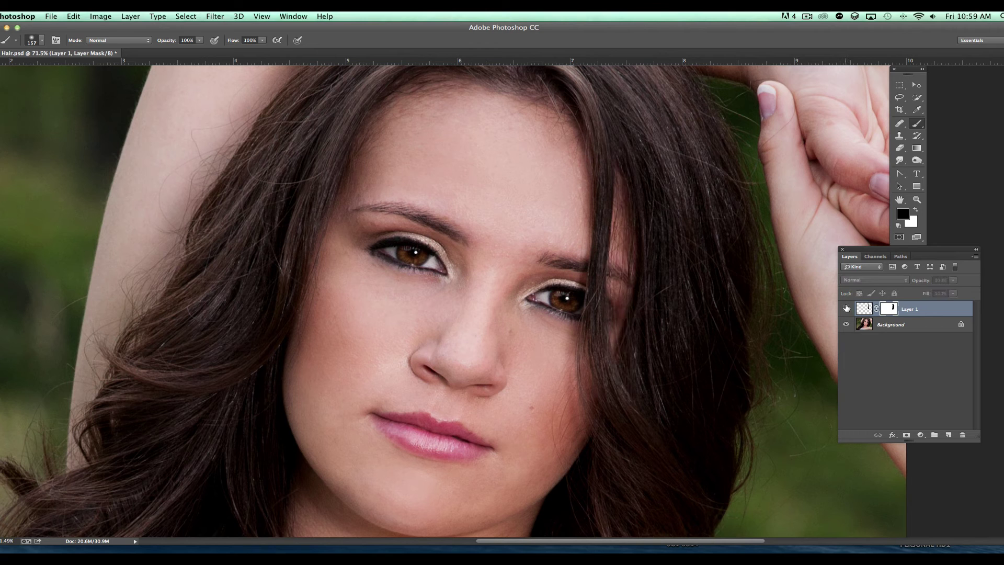
{"action": "left_click", "coordinate": [846, 309]}
{"action": "left_click", "coordinate": [847, 309]}
{"action": "left_click", "coordinate": [847, 309]}
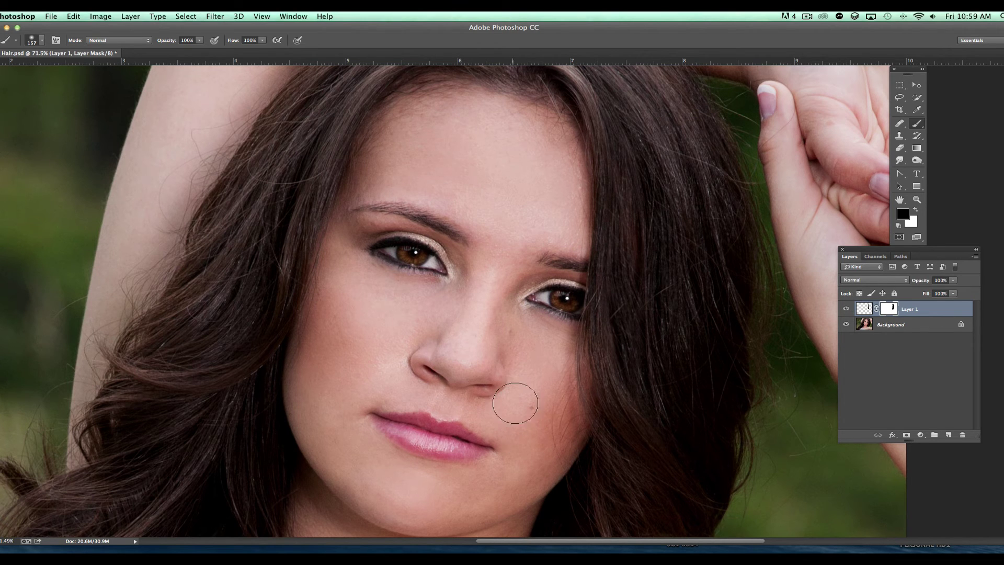
{"action": "left_click", "coordinate": [847, 309]}
{"action": "left_click", "coordinate": [847, 309]}
{"action": "left_click", "coordinate": [847, 309]}
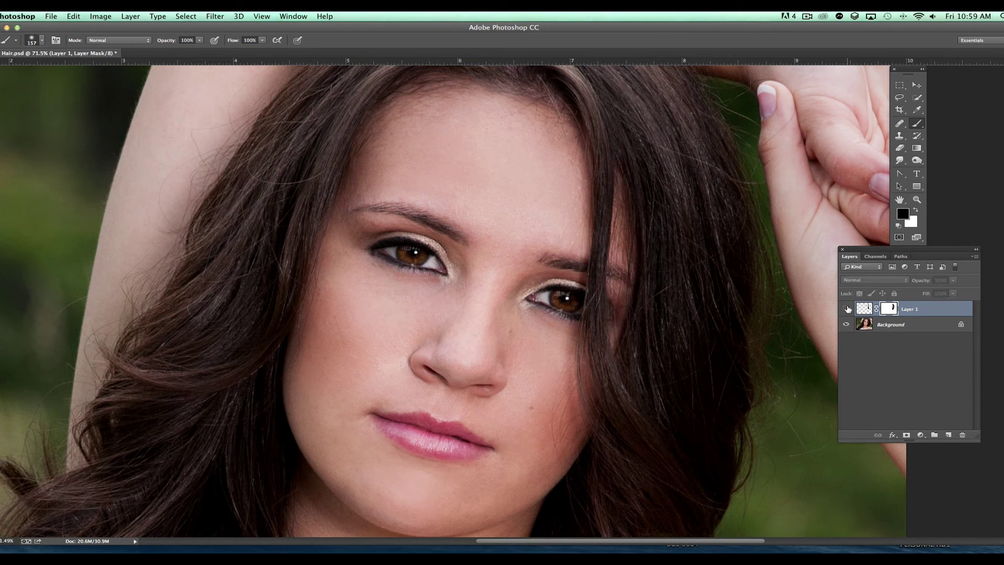
{"action": "left_click", "coordinate": [847, 309]}
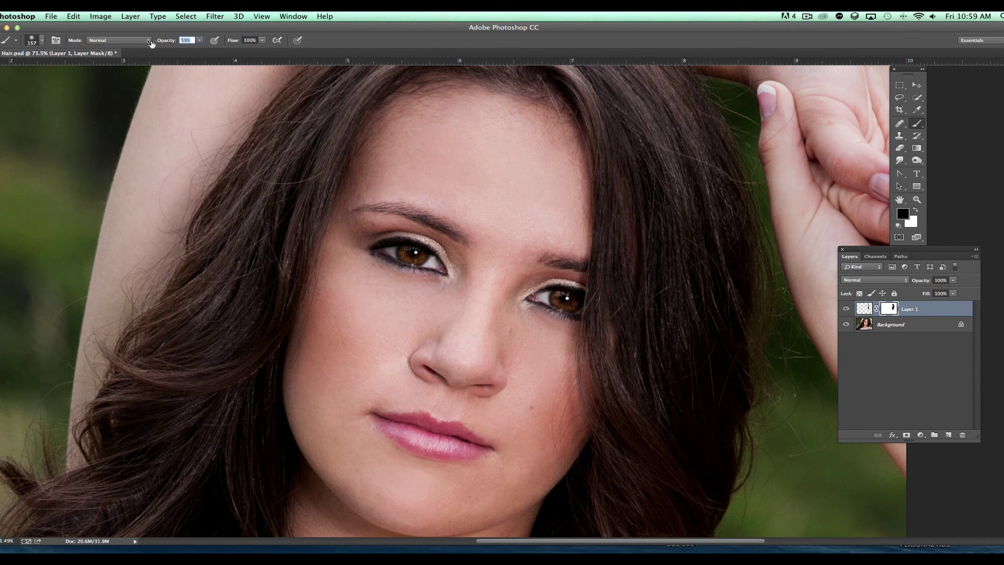
Paint white on the mask at 47% opacity, reducing the brush to 90 px, to restore the patch along the hair beside the face.
{"action": "type", "text": "47"}
{"action": "key", "text": "Return"}
{"action": "key", "text": "x"}
{"action": "mouse_move", "coordinate": [686, 233]}
{"action": "left_mouse_down"}
{"action": "mouse_move", "coordinate": [657, 222]}
{"action": "mouse_move", "coordinate": [631, 231]}
{"action": "left_mouse_up"}
{"action": "right_click", "coordinate": [632, 230]}
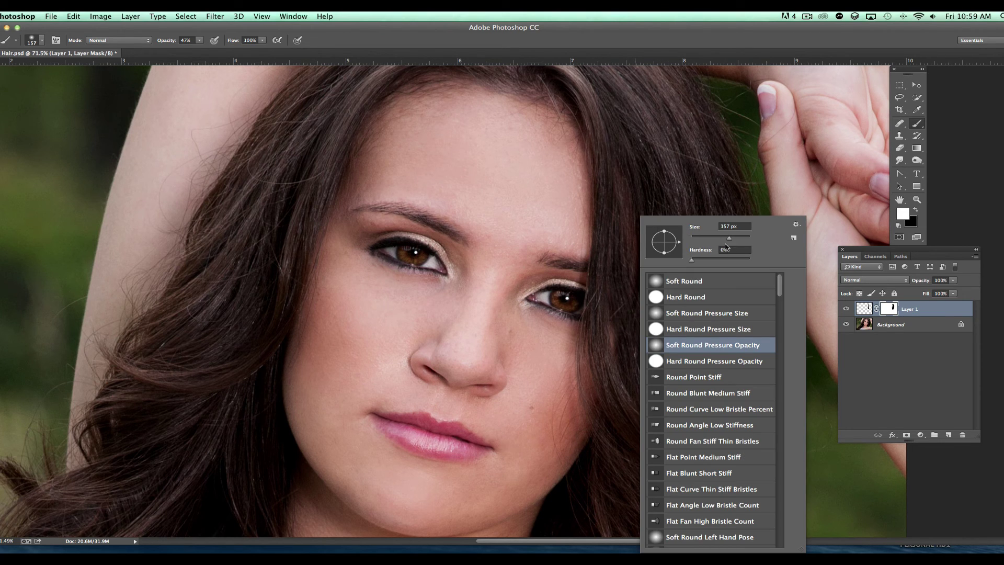
{"action": "left_click", "coordinate": [718, 239]}
{"action": "left_click", "coordinate": [626, 196]}
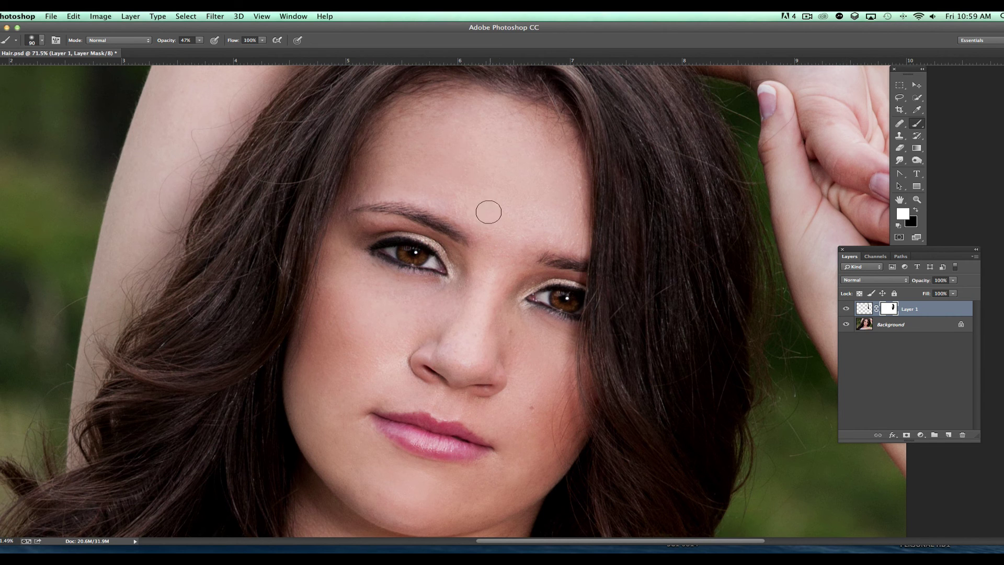
Examine the finished hair close up and in the whole portrait, comparing it with Layer 1 hidden and shown.
{"action": "scroll", "coordinate": [450, 217], "scroll_direction": "down", "scroll_amount": 3}
{"action": "scroll", "coordinate": [596, 209], "scroll_direction": "up", "scroll_amount": 2}
{"action": "scroll", "coordinate": [596, 210], "scroll_direction": "up", "scroll_amount": 3}
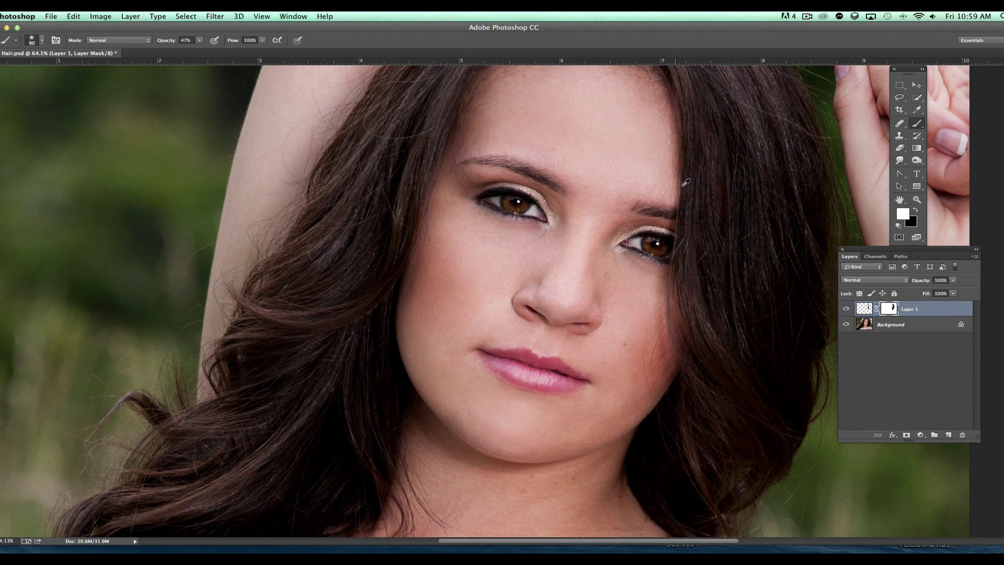
{"action": "scroll", "coordinate": [723, 188], "scroll_direction": "up", "scroll_amount": 2}
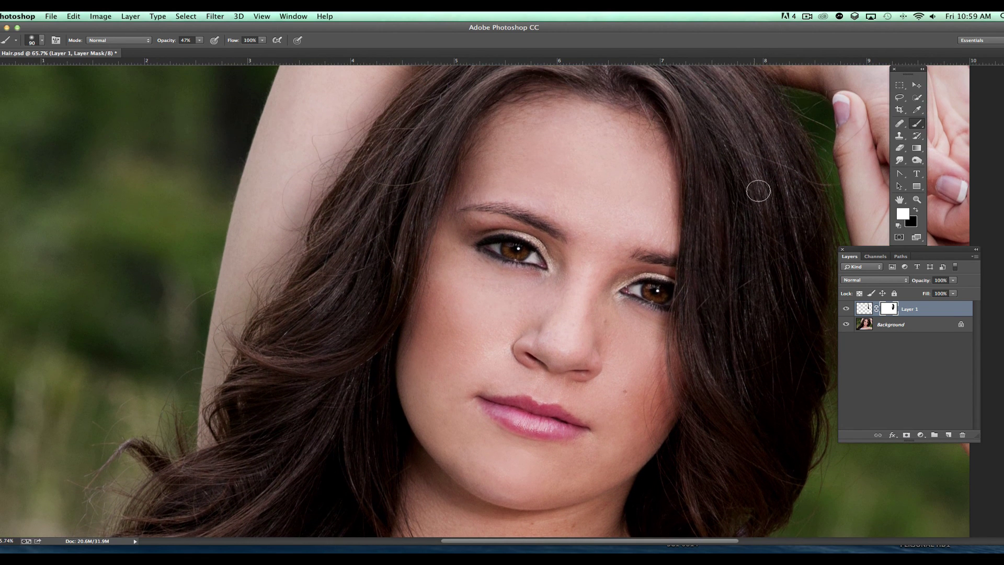
{"action": "left_click", "coordinate": [847, 309]}
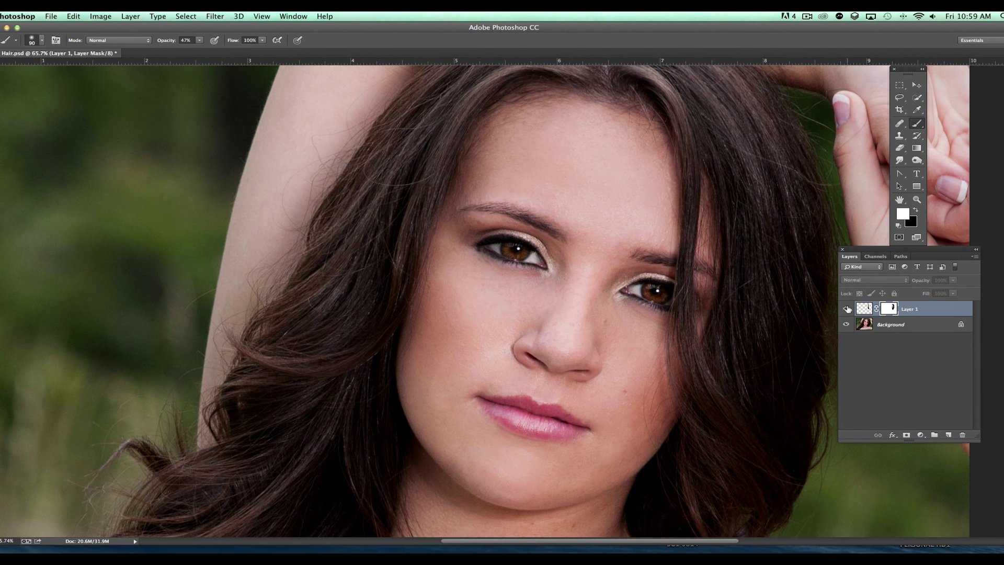
{"action": "left_click", "coordinate": [847, 309]}
{"action": "left_click", "coordinate": [847, 309]}
{"action": "left_click", "coordinate": [846, 309]}
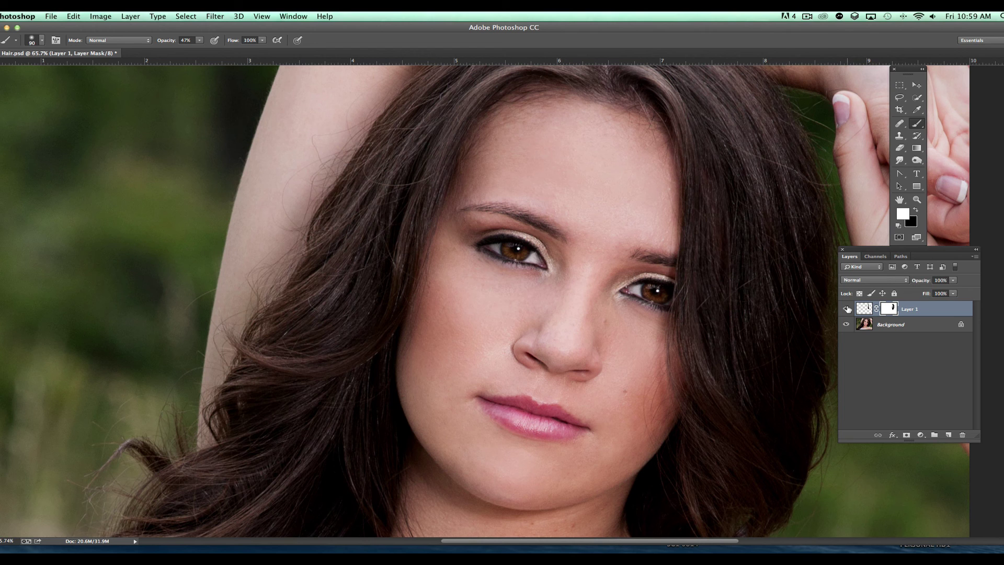
{"action": "scroll", "coordinate": [568, 261], "scroll_direction": "down", "scroll_amount": 5}
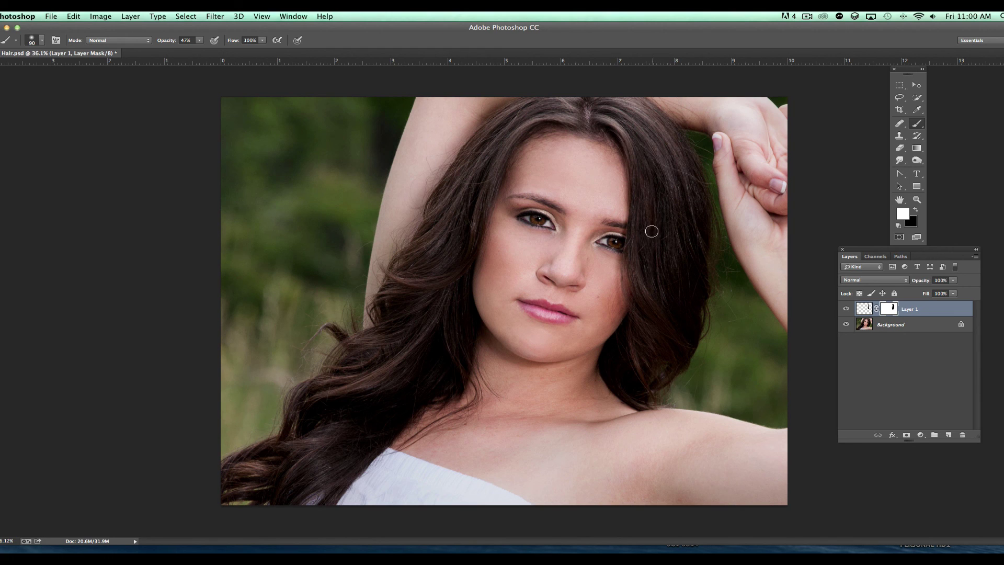
{"action": "left_click", "coordinate": [846, 309]}
{"action": "left_click", "coordinate": [846, 310]}
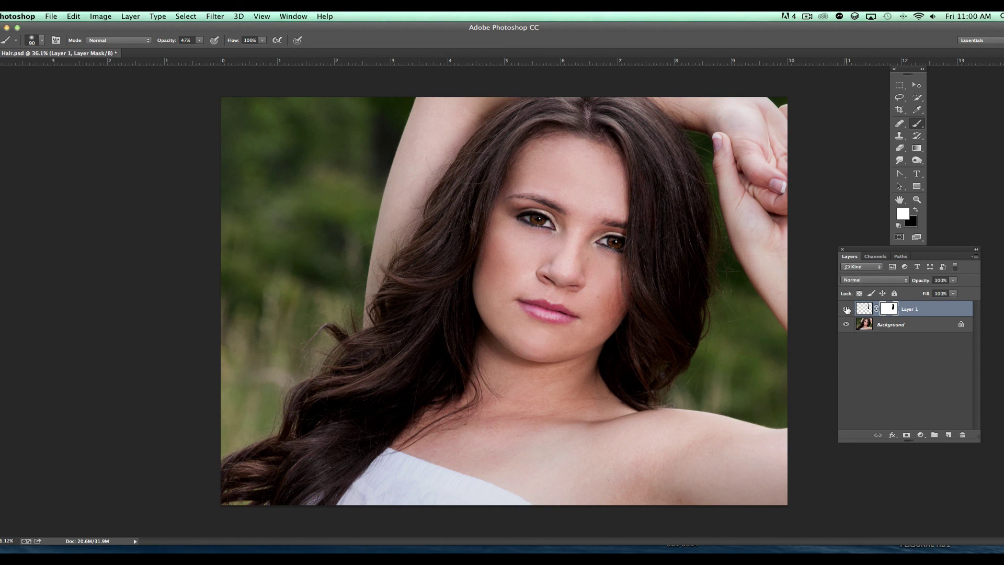